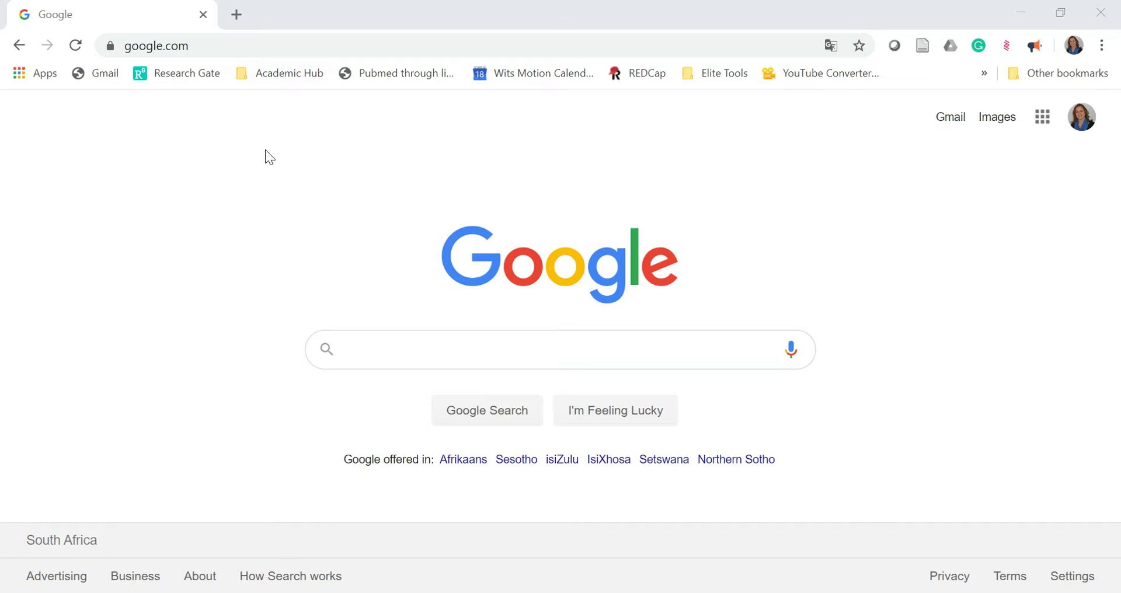
- Browse a bookmarks bar folder and the overflow bookmarks list, then bring up Chrome's main menu
{"action": "left_click", "coordinate": [281, 73]}
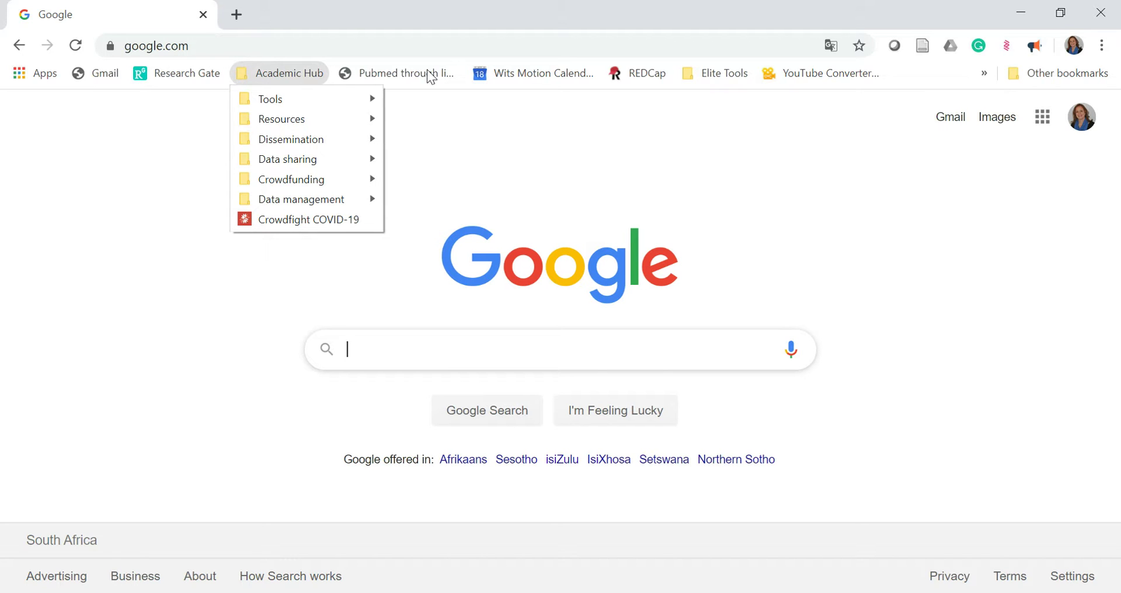
{"action": "mouse_move", "coordinate": [715, 72]}
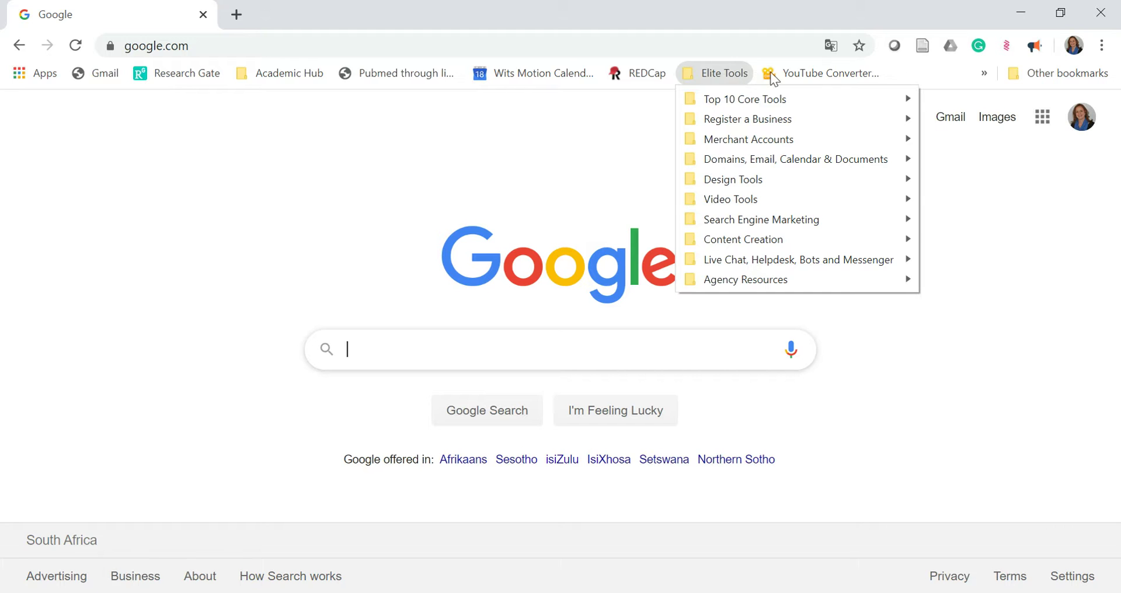
{"action": "left_click", "coordinate": [984, 73]}
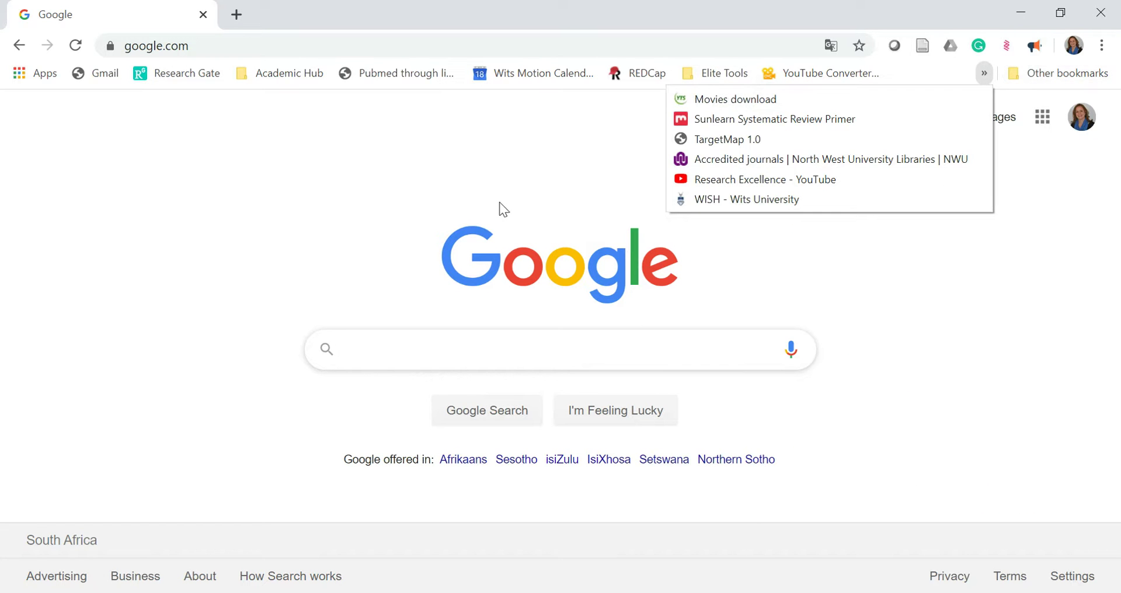
{"action": "left_click", "coordinate": [1105, 47]}
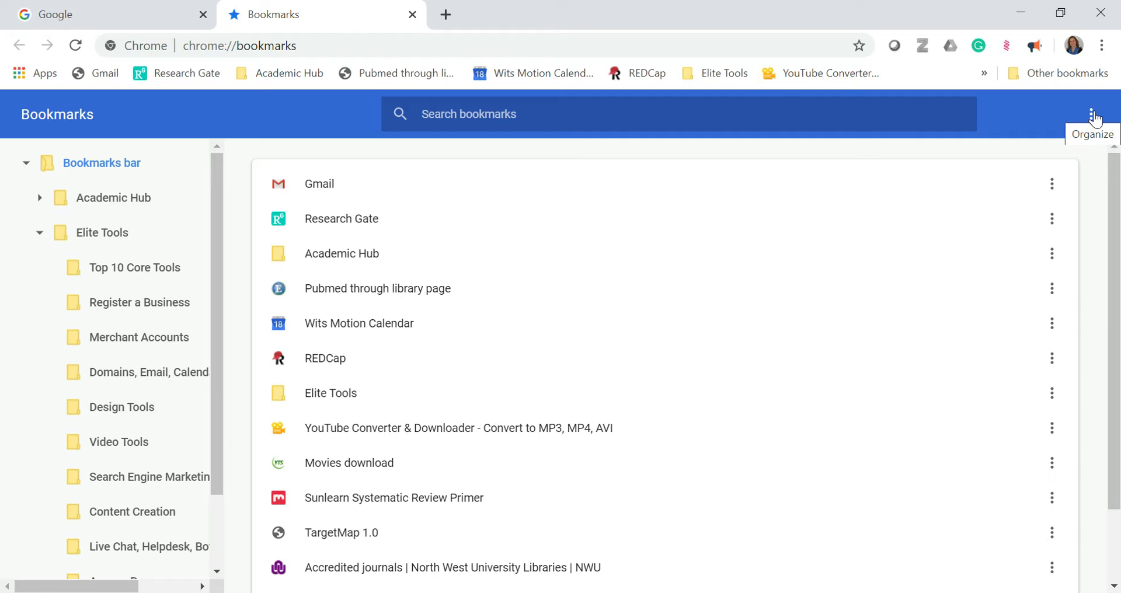
{"action": "left_click", "coordinate": [1092, 116]}
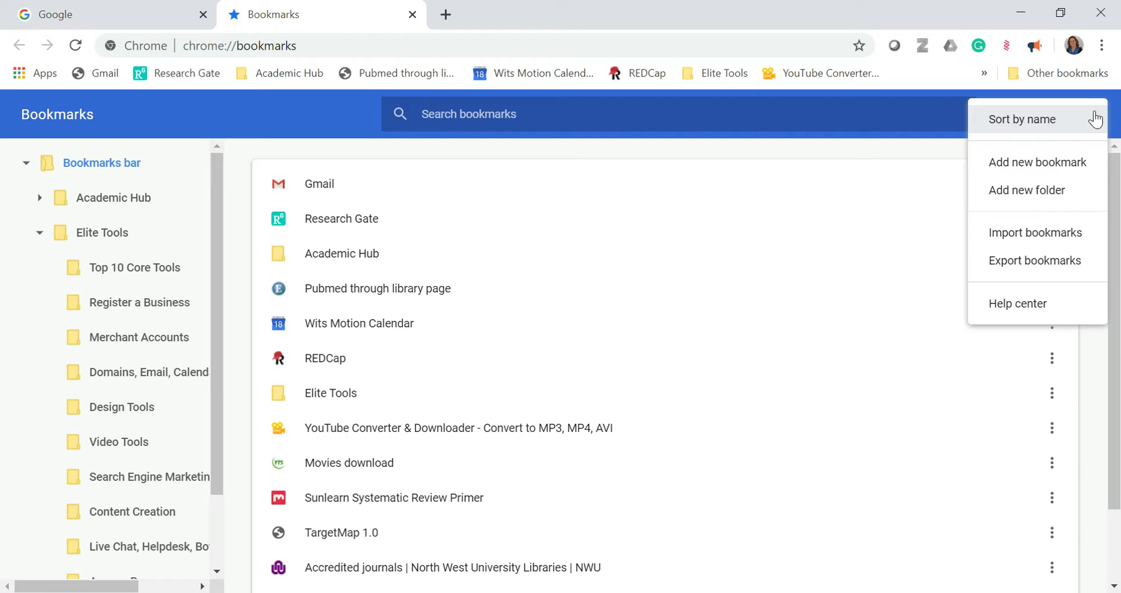
{"action": "left_click", "coordinate": [1037, 263]}
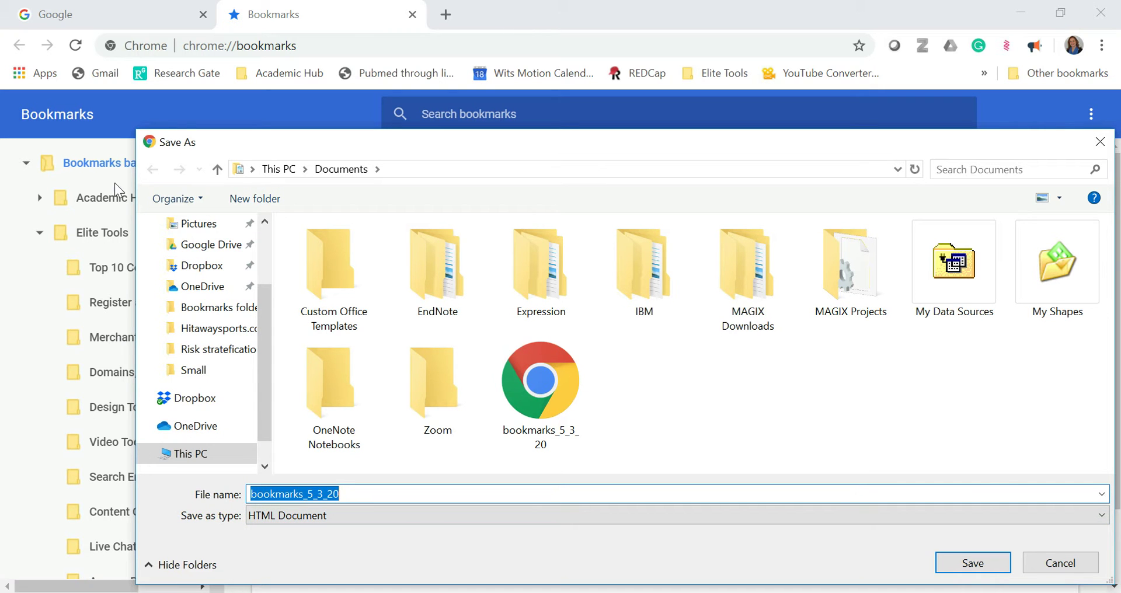
{"action": "left_click", "coordinate": [1057, 566]}
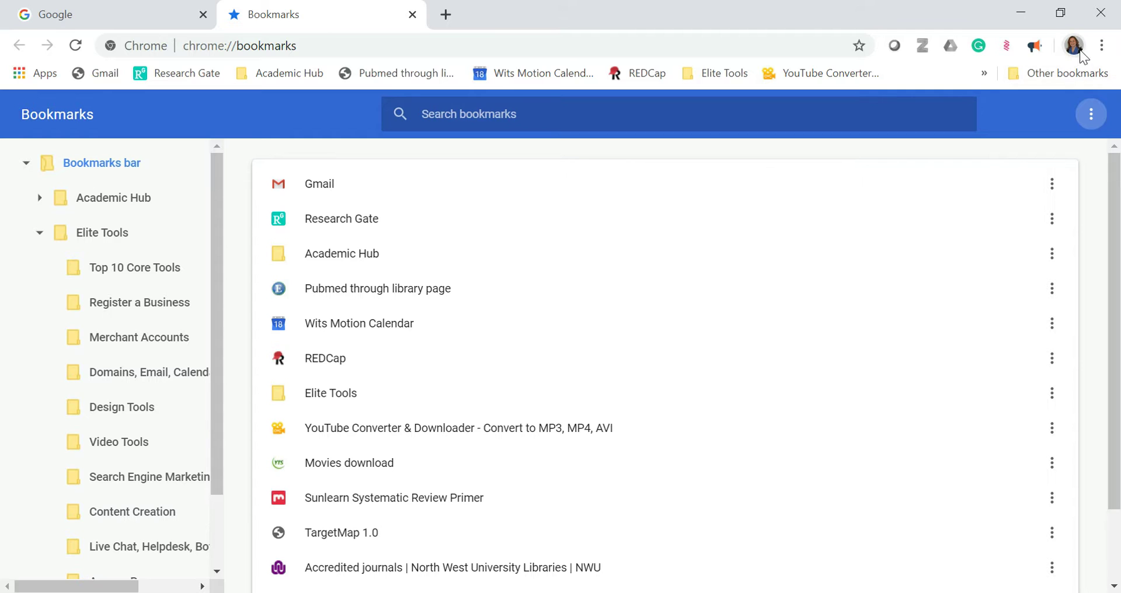
- Close the bookmark manager and start adding a new Chrome profile
{"action": "left_click", "coordinate": [412, 14]}
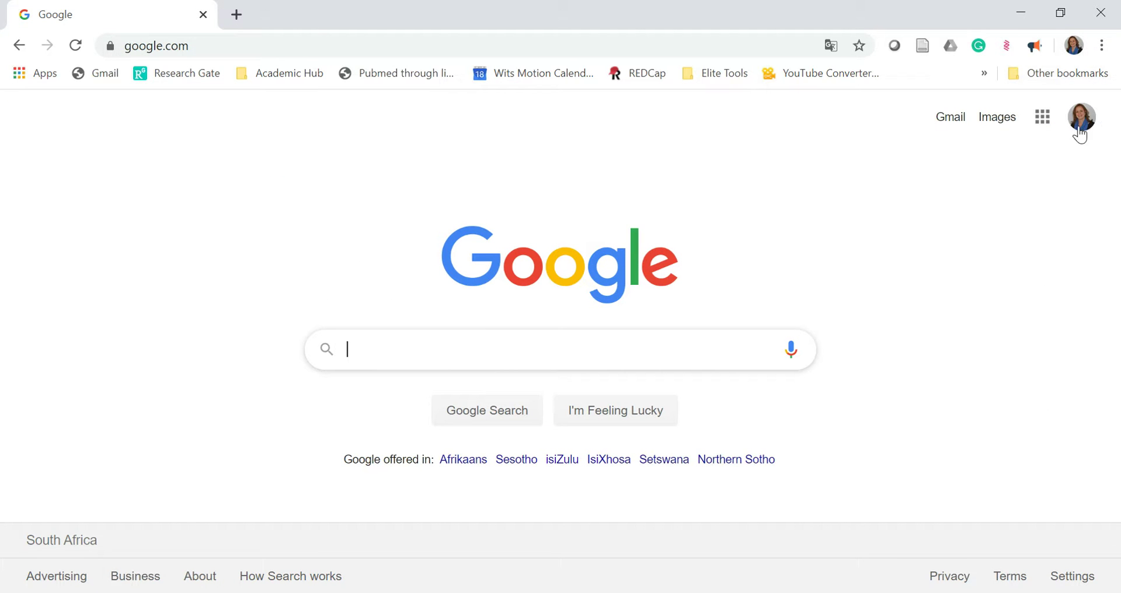
{"action": "left_click", "coordinate": [1074, 47]}
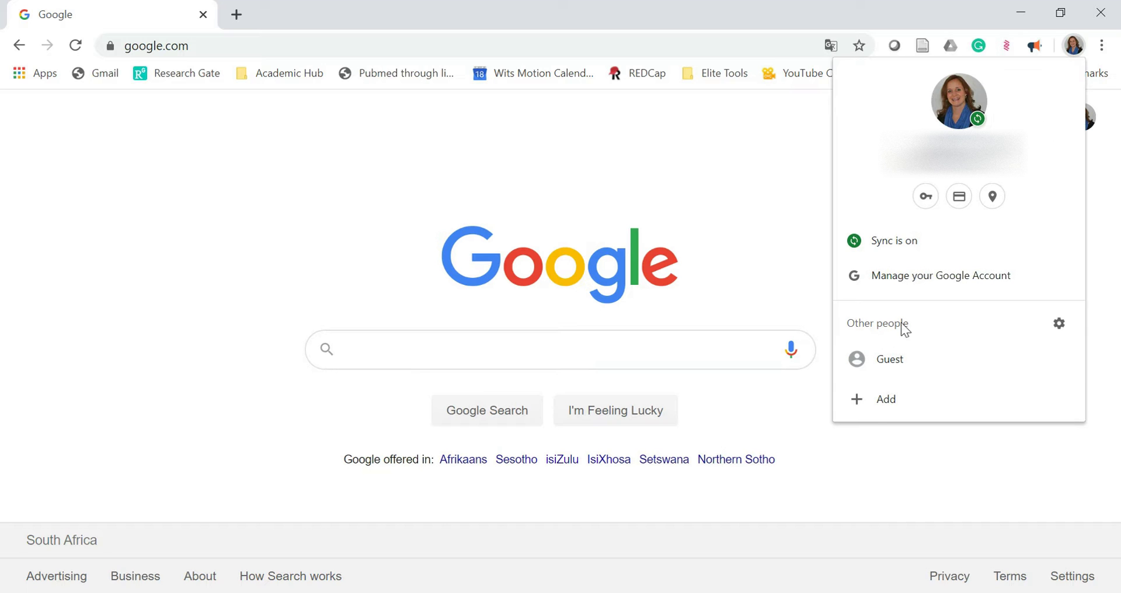
{"action": "left_click", "coordinate": [898, 398]}
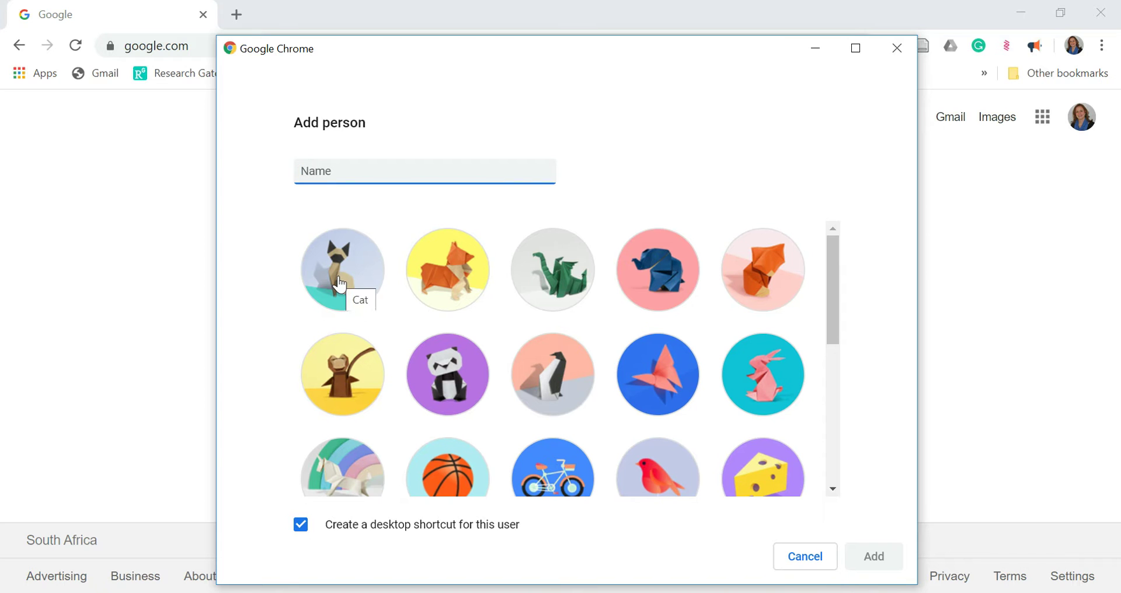
- Create the profile 'Someone else' with the cat avatar and no desktop shortcut
{"action": "left_click", "coordinate": [340, 280]}
{"action": "left_click", "coordinate": [382, 170]}
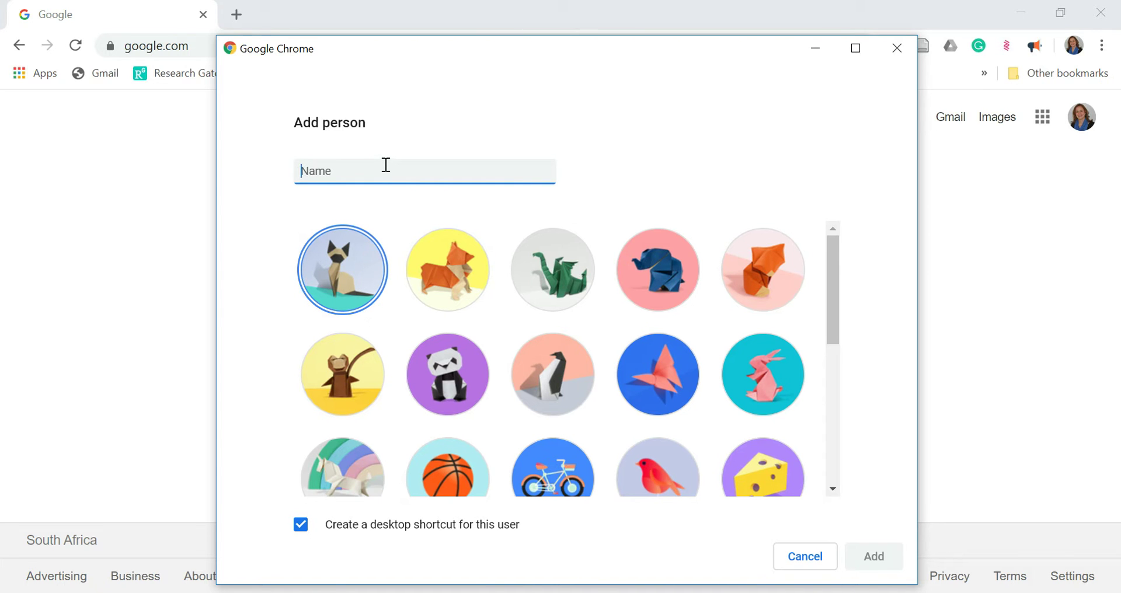
{"action": "type", "text": "Someone else"}
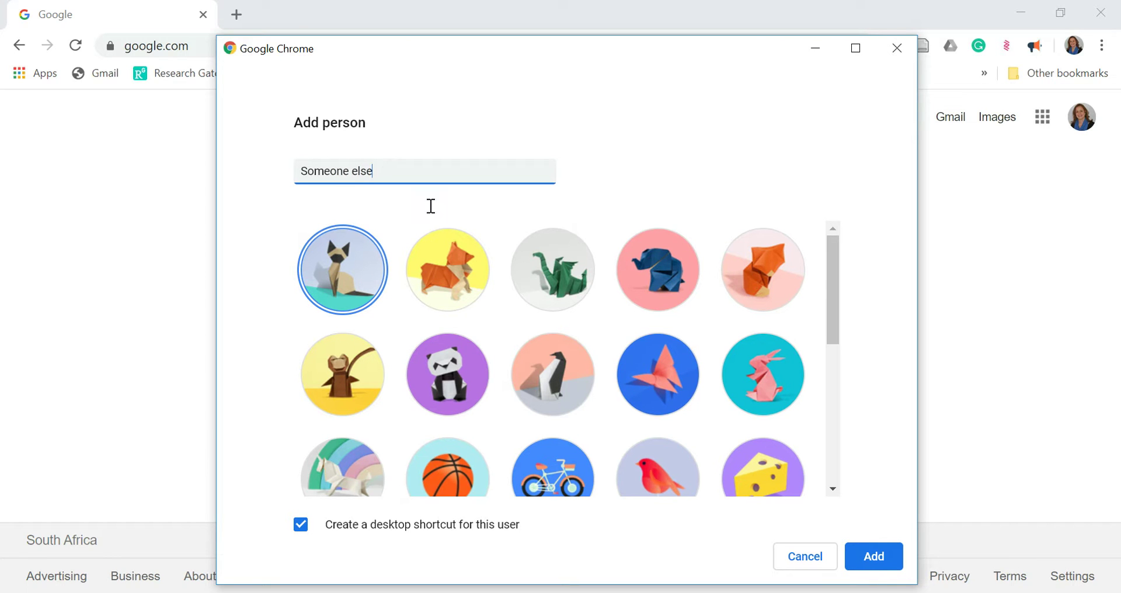
{"action": "left_click", "coordinate": [312, 525]}
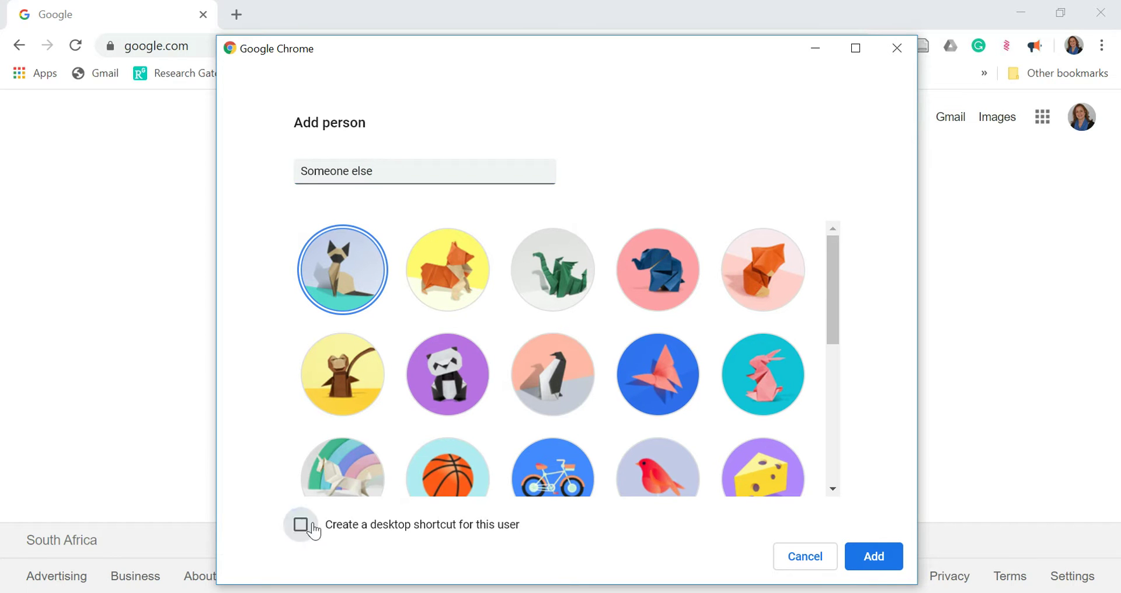
{"action": "left_click", "coordinate": [887, 555]}
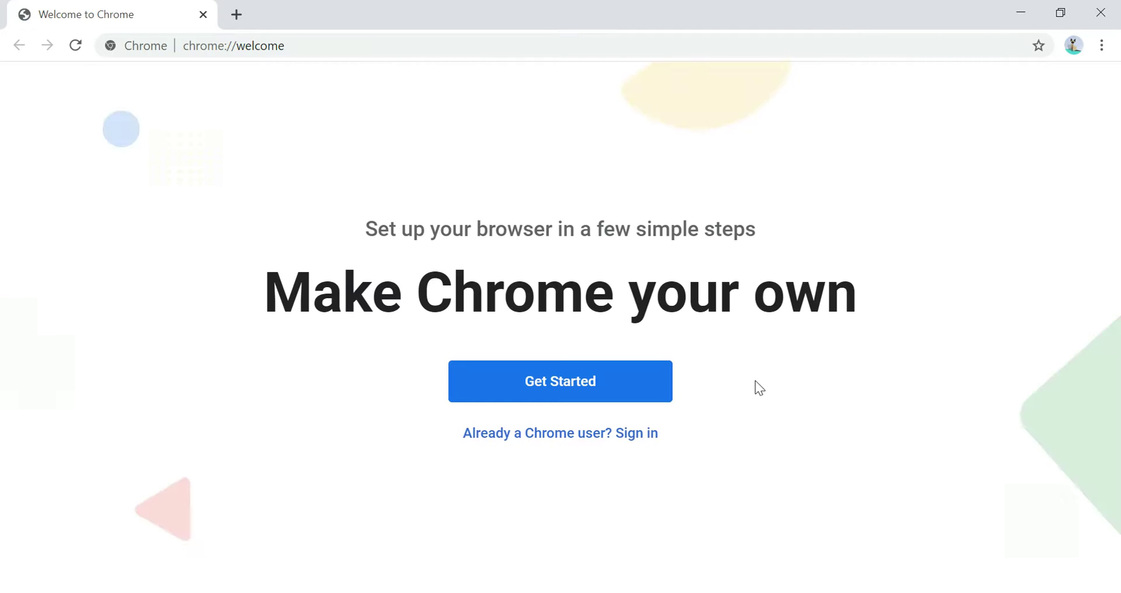
- Skip the welcome setup's app bookmarks and background pages and decline sync
{"action": "left_click", "coordinate": [555, 374]}
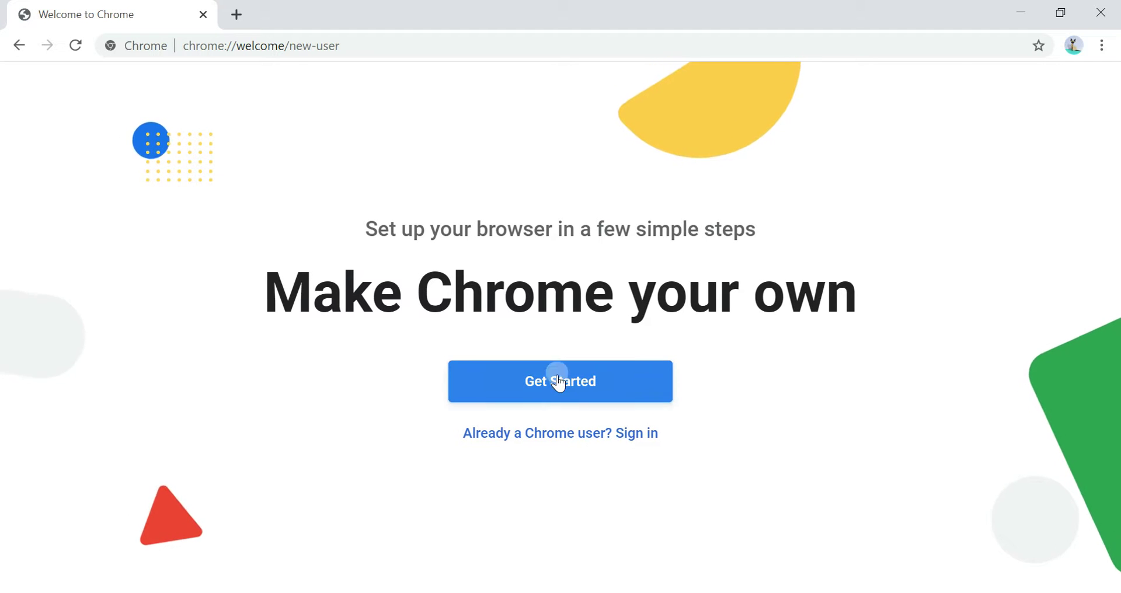
{"action": "left_click", "coordinate": [337, 485]}
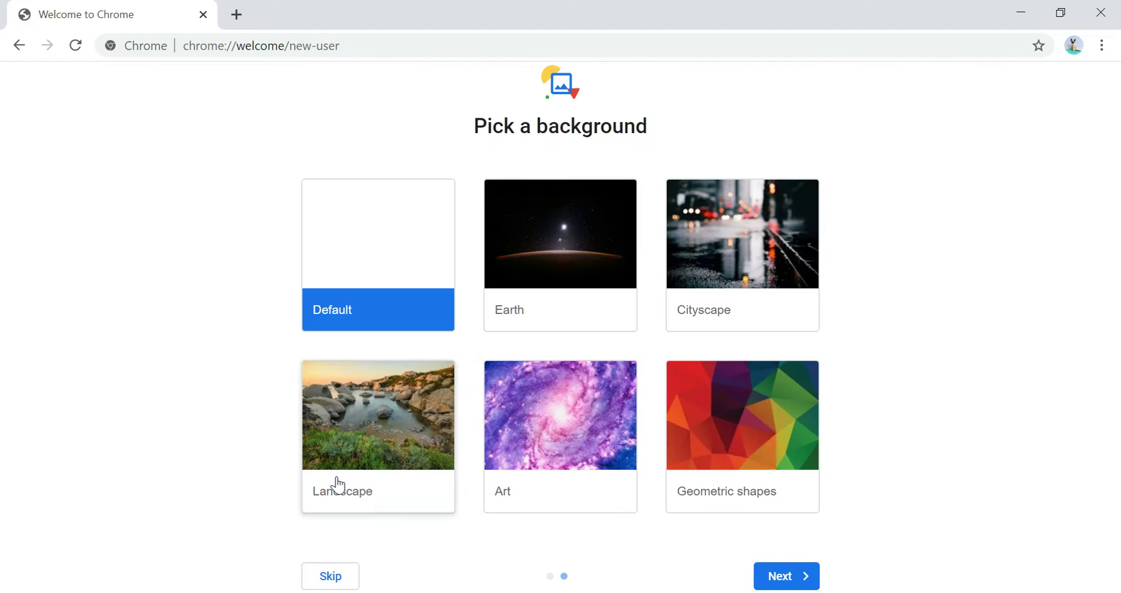
{"action": "left_click", "coordinate": [341, 577]}
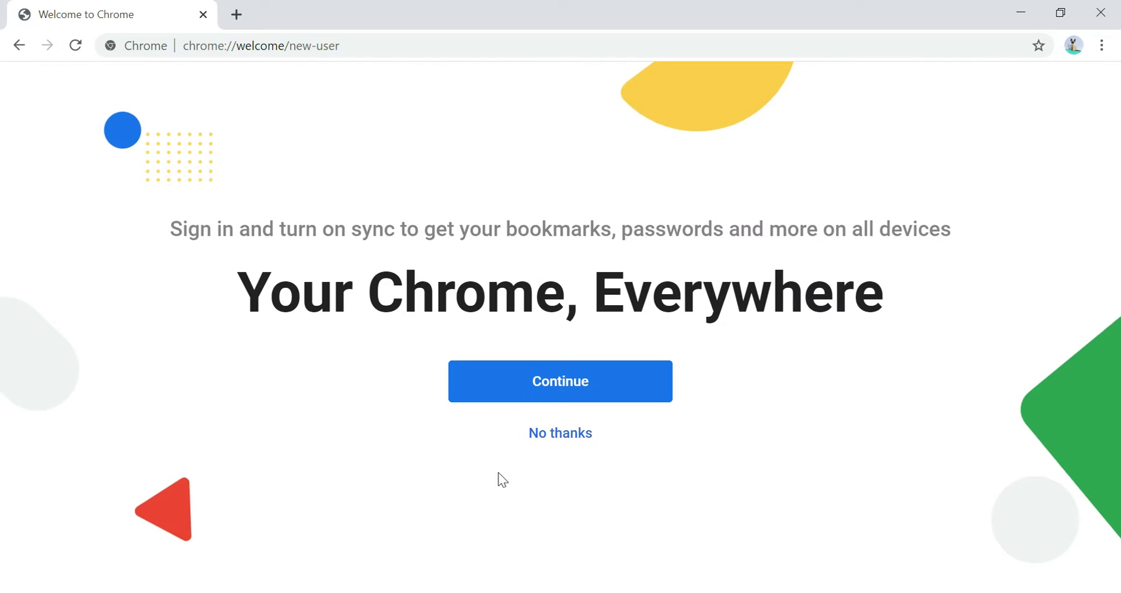
{"action": "left_click", "coordinate": [570, 434]}
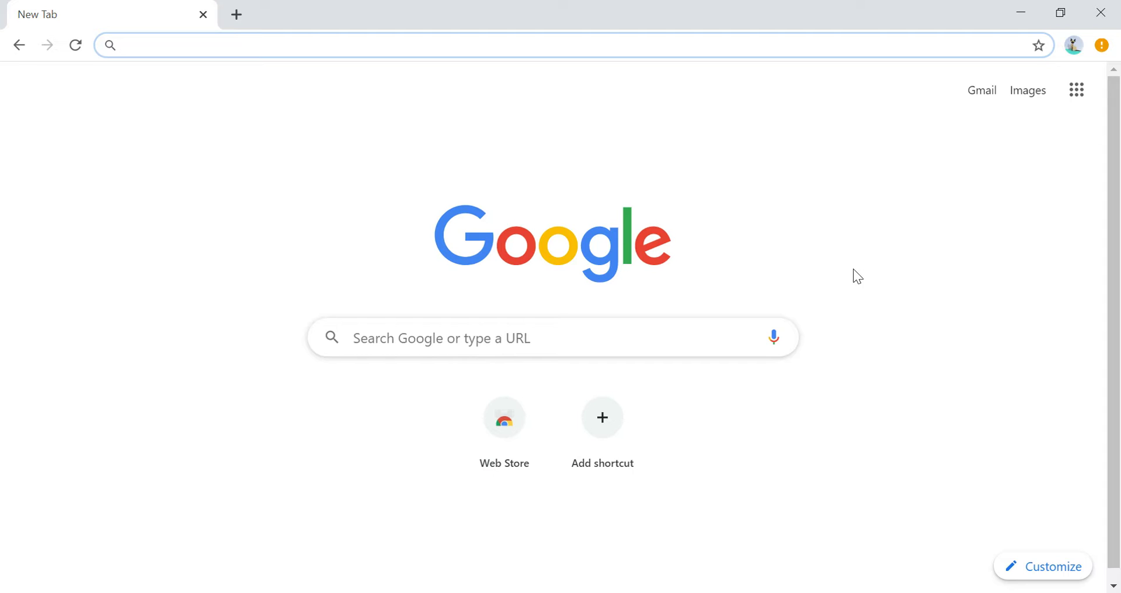
- Turn on the bookmarks bar in the new profile's window
{"action": "left_click", "coordinate": [1076, 49]}
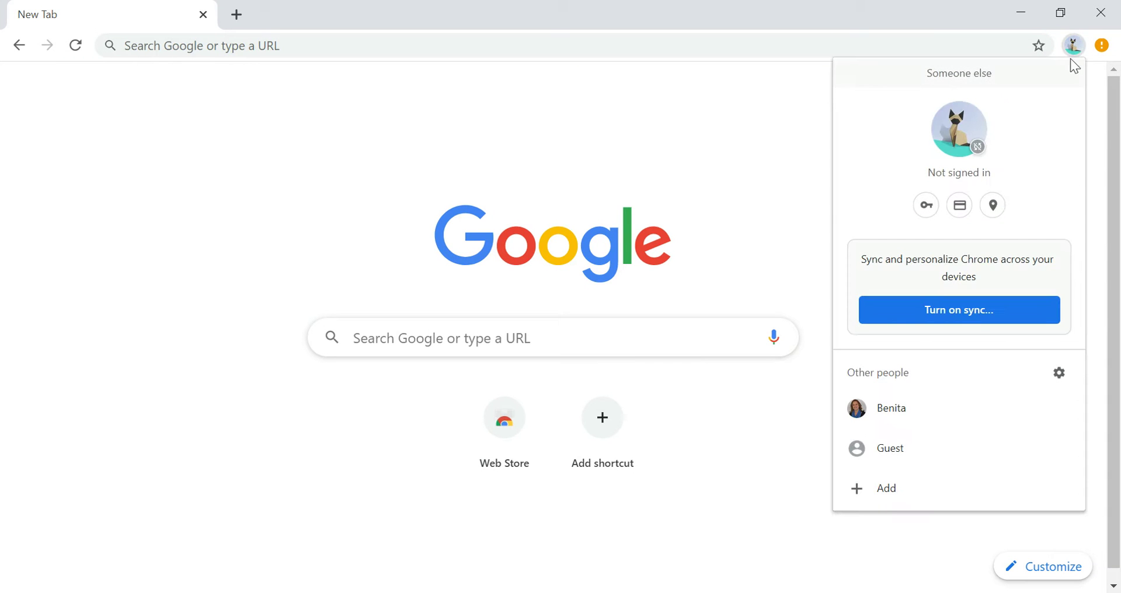
{"action": "left_click", "coordinate": [1102, 47]}
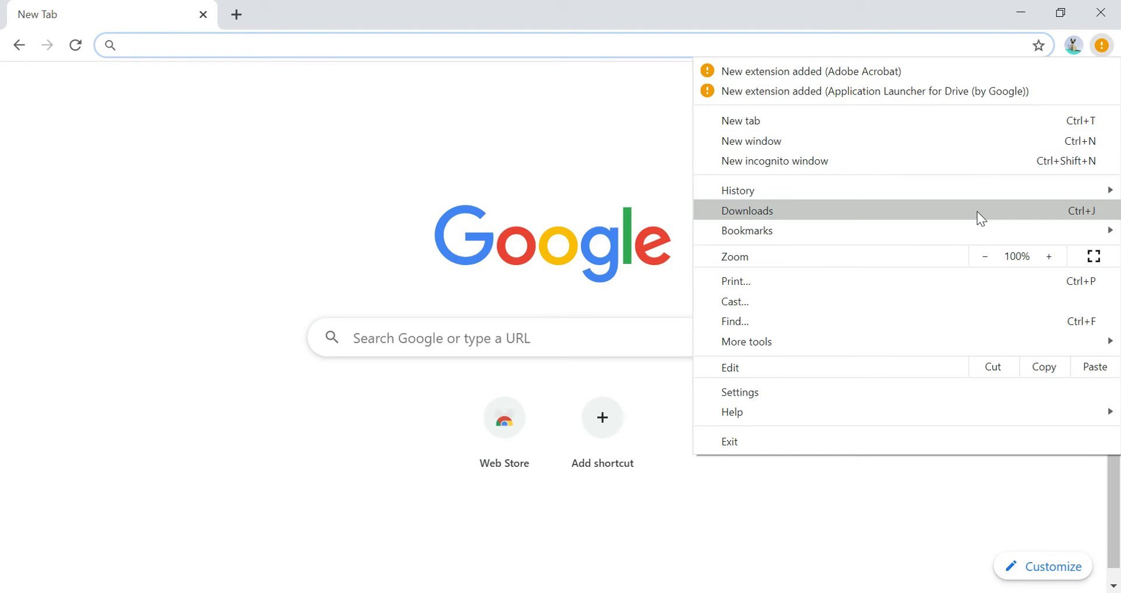
{"action": "mouse_move", "coordinate": [901, 230]}
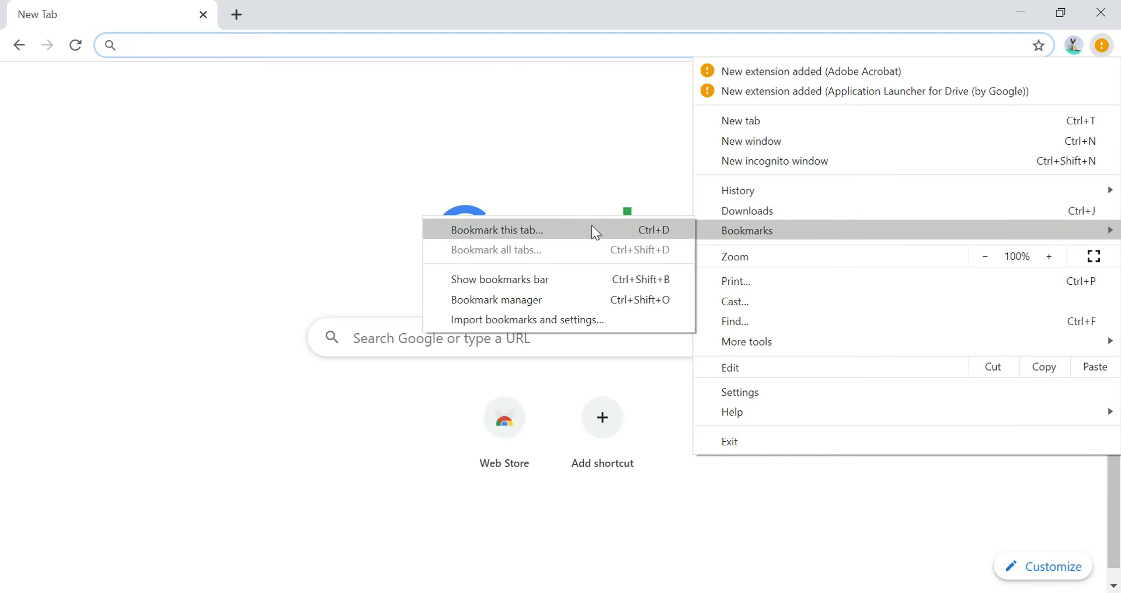
{"action": "left_click", "coordinate": [543, 279]}
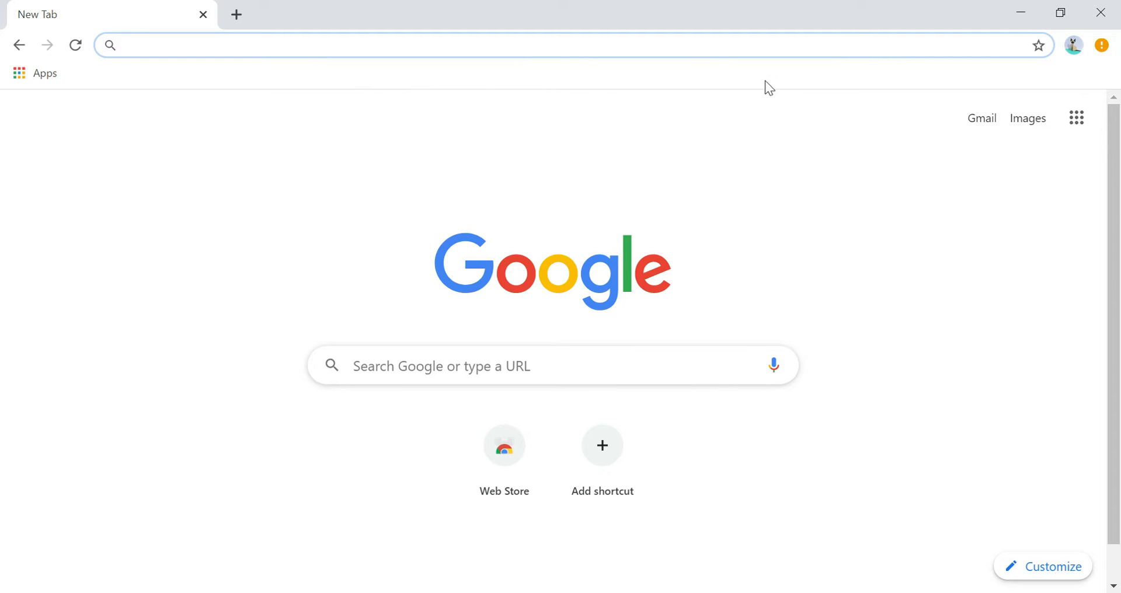
- Restore the main and temporary profile windows and arrange them side by side
{"action": "left_click", "coordinate": [1068, 21]}
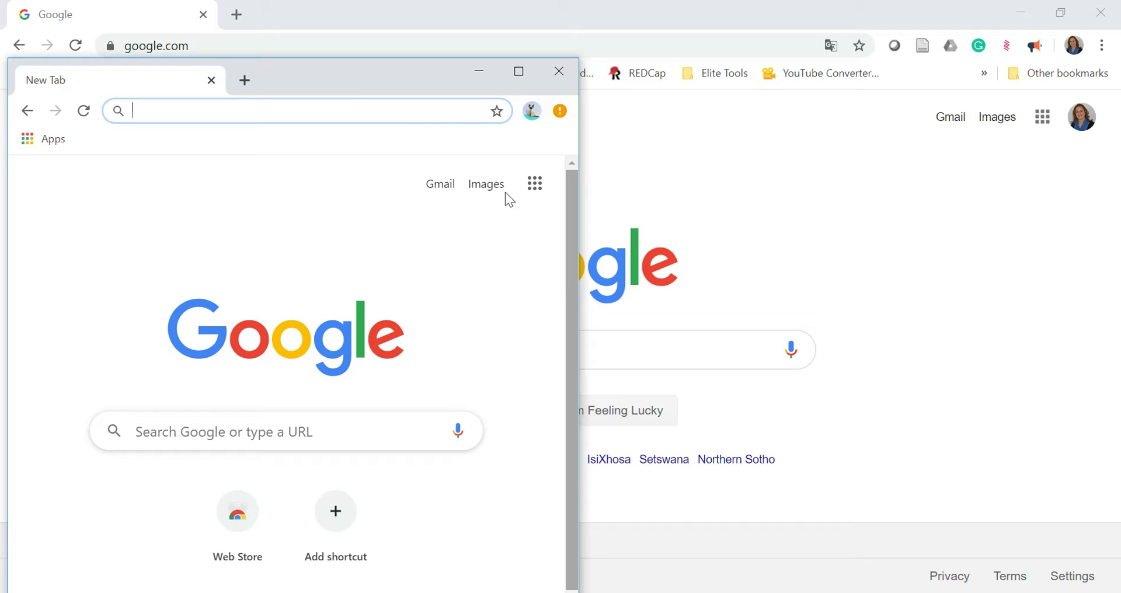
{"action": "left_click_drag", "start_coordinate": [355, 80], "coordinate": [1001, 23]}
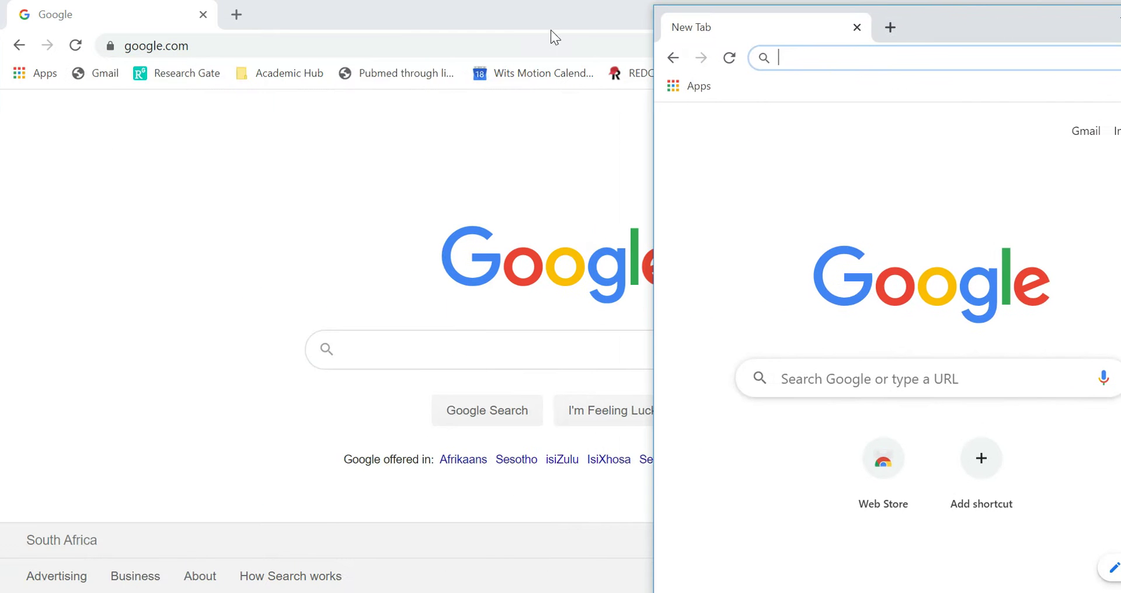
{"action": "left_click", "coordinate": [549, 16]}
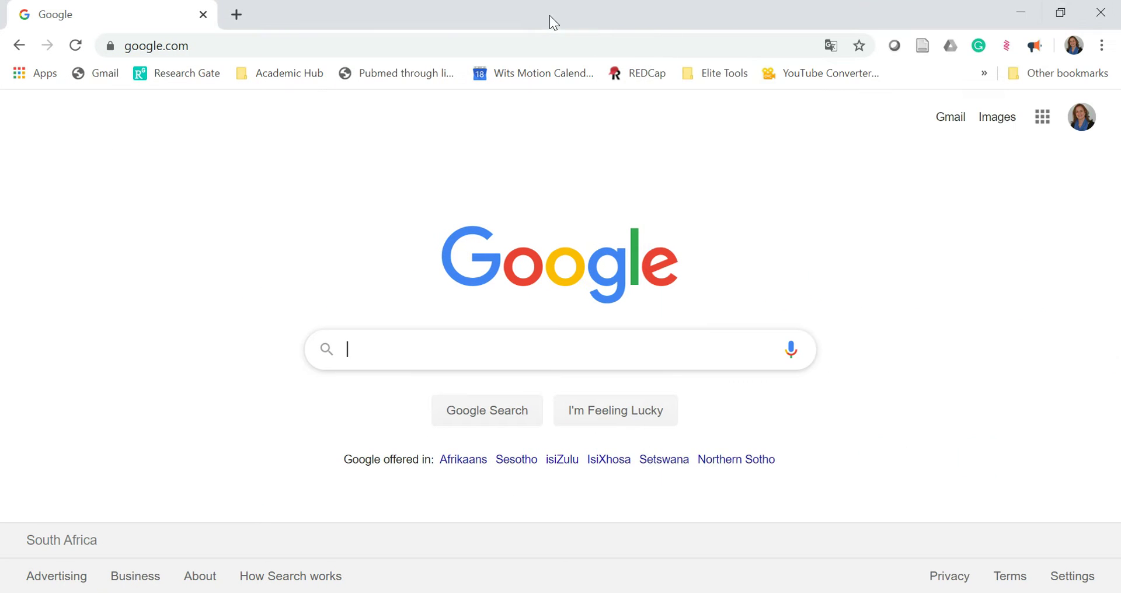
{"action": "left_click", "coordinate": [1068, 10]}
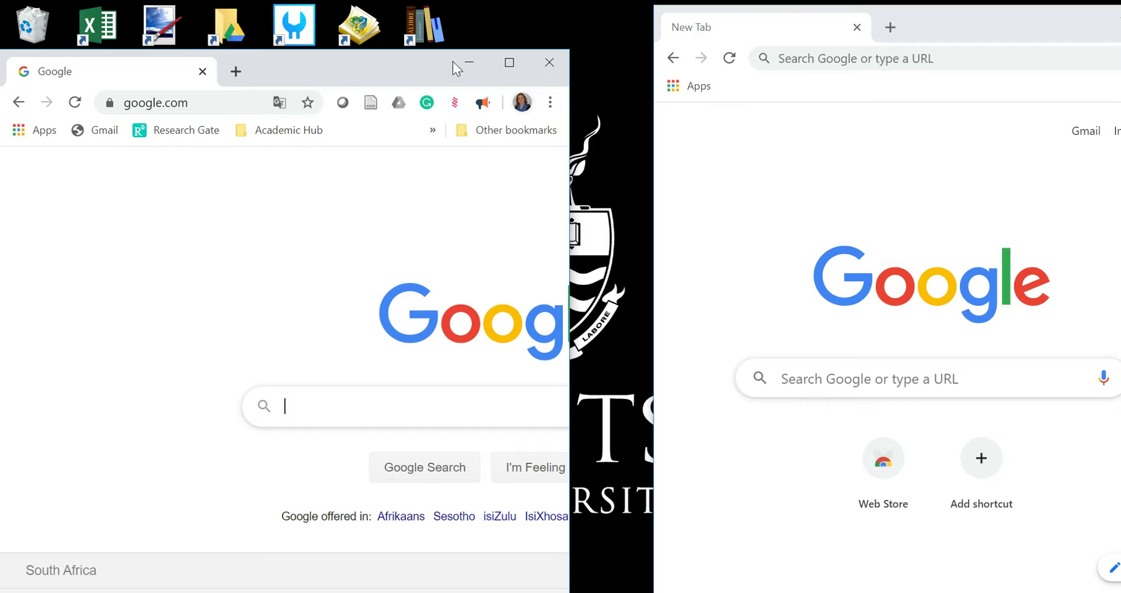
{"action": "left_click_drag", "start_coordinate": [357, 68], "coordinate": [416, 20]}
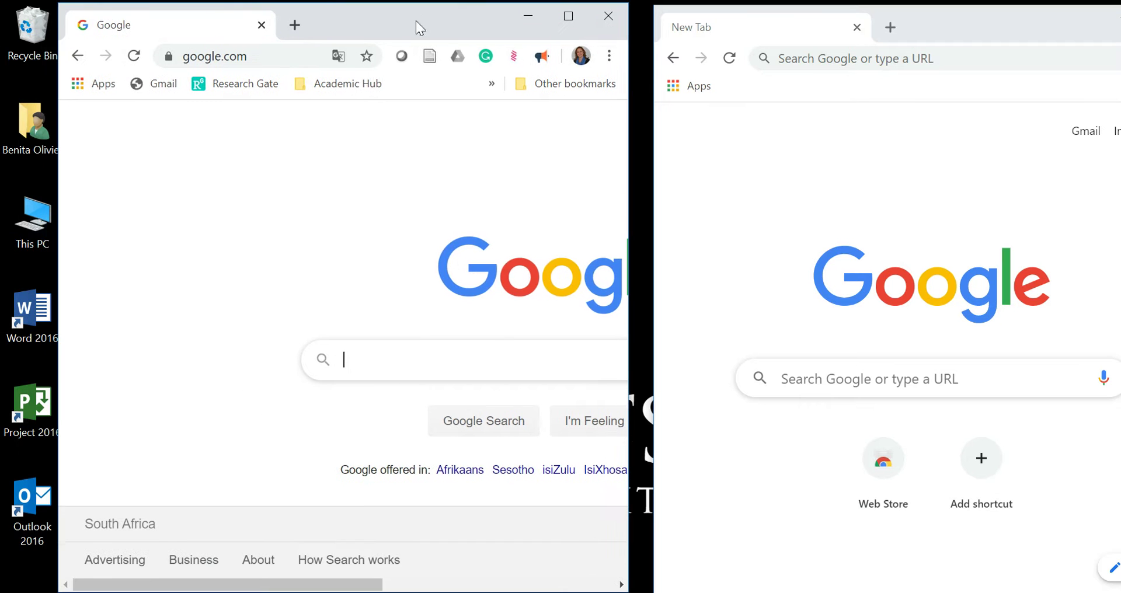
- Drag the Academic Hub folder onto the temporary profile's bookmarks bar, then maximize that window
{"action": "left_click", "coordinate": [358, 87]}
{"action": "left_click_drag", "start_coordinate": [355, 85], "coordinate": [778, 94]}
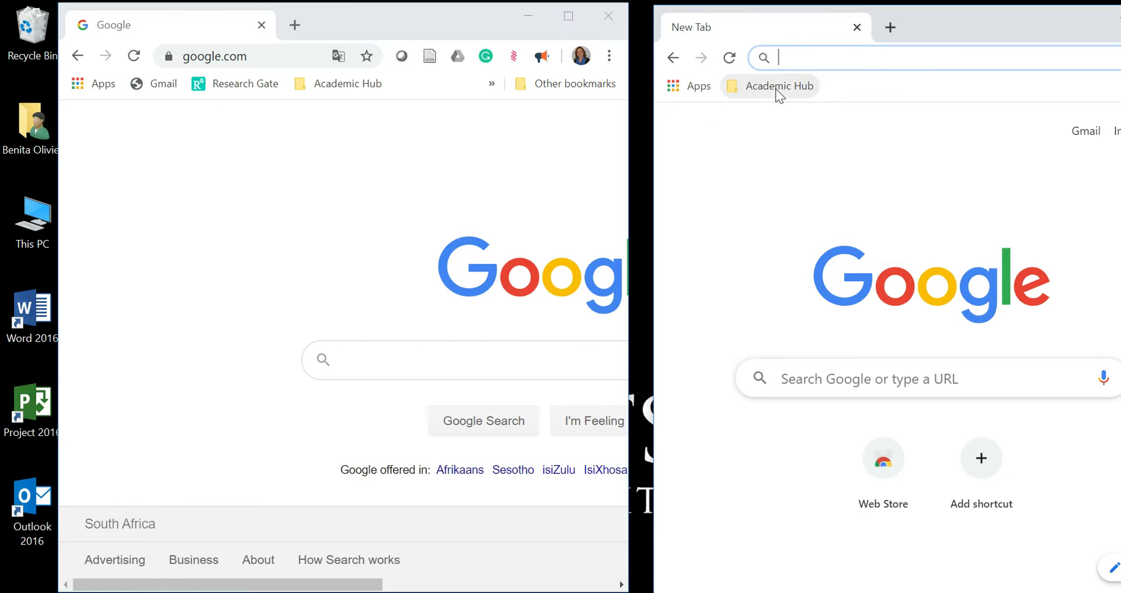
{"action": "left_click_drag", "start_coordinate": [978, 26], "coordinate": [703, 22]}
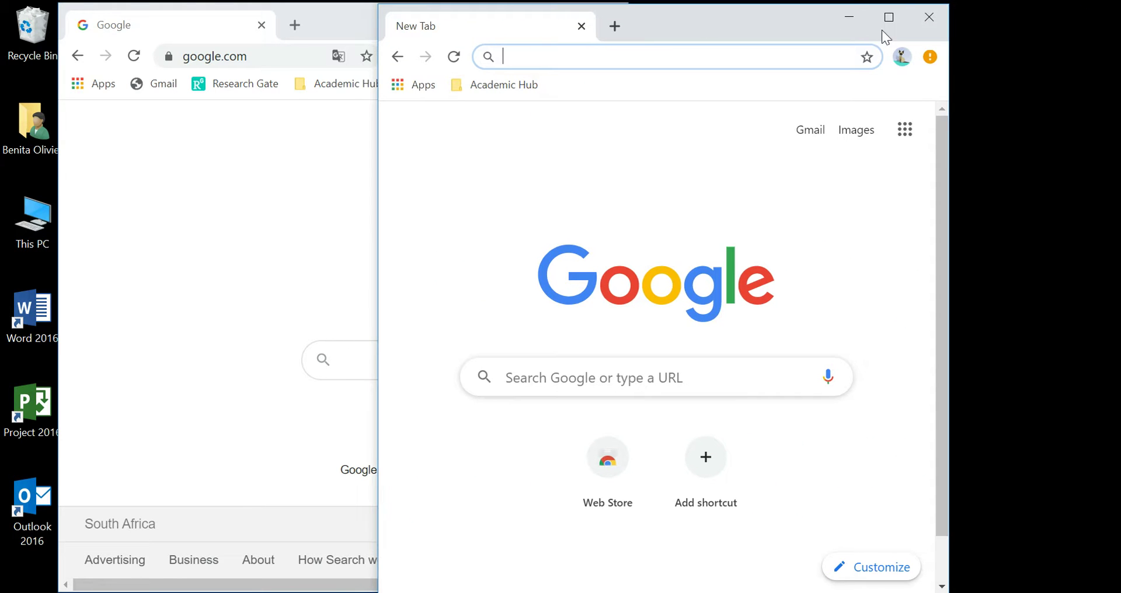
{"action": "left_click", "coordinate": [888, 17]}
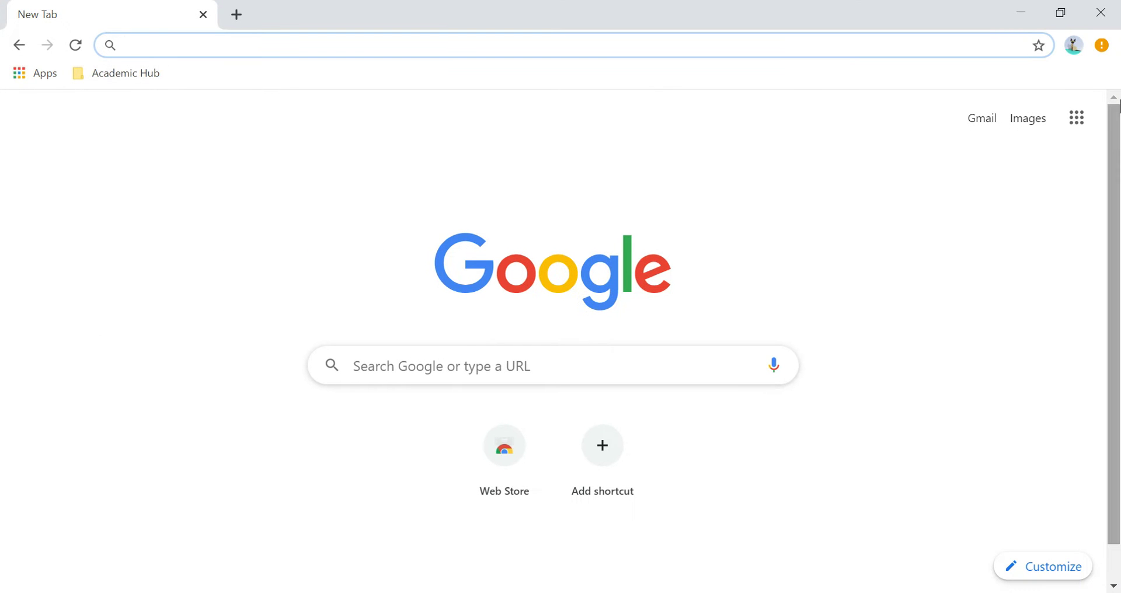
- From the Bookmark manager, export bookmarks as bookmarks_5_3_20.html in Documents, replacing the existing file
{"action": "left_click", "coordinate": [1102, 45]}
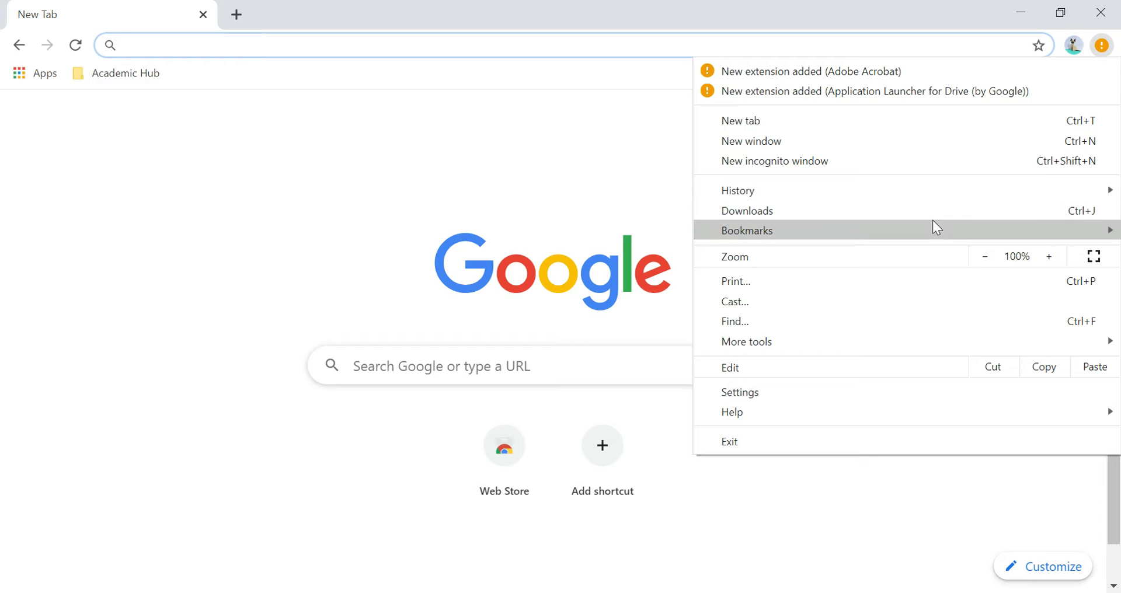
{"action": "mouse_move", "coordinate": [906, 230]}
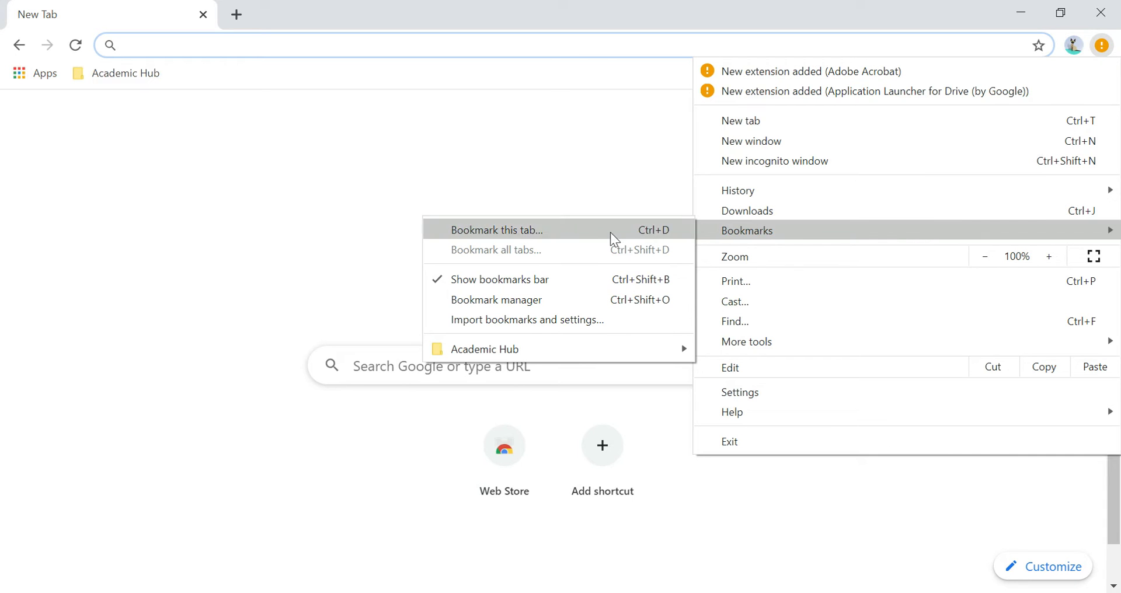
{"action": "left_click", "coordinate": [562, 302]}
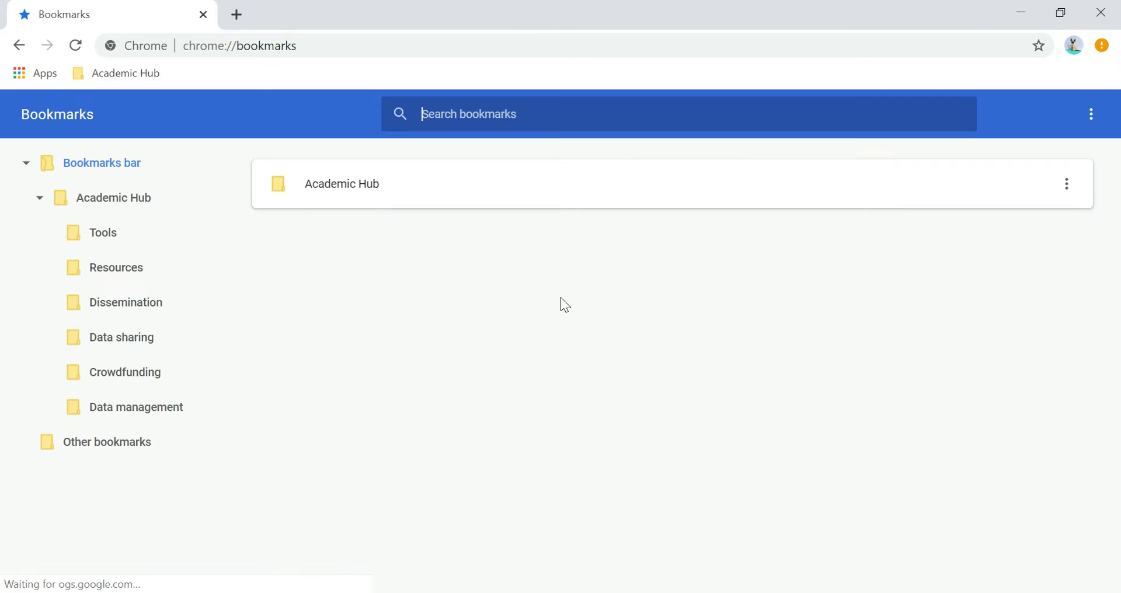
{"action": "left_click", "coordinate": [1093, 114]}
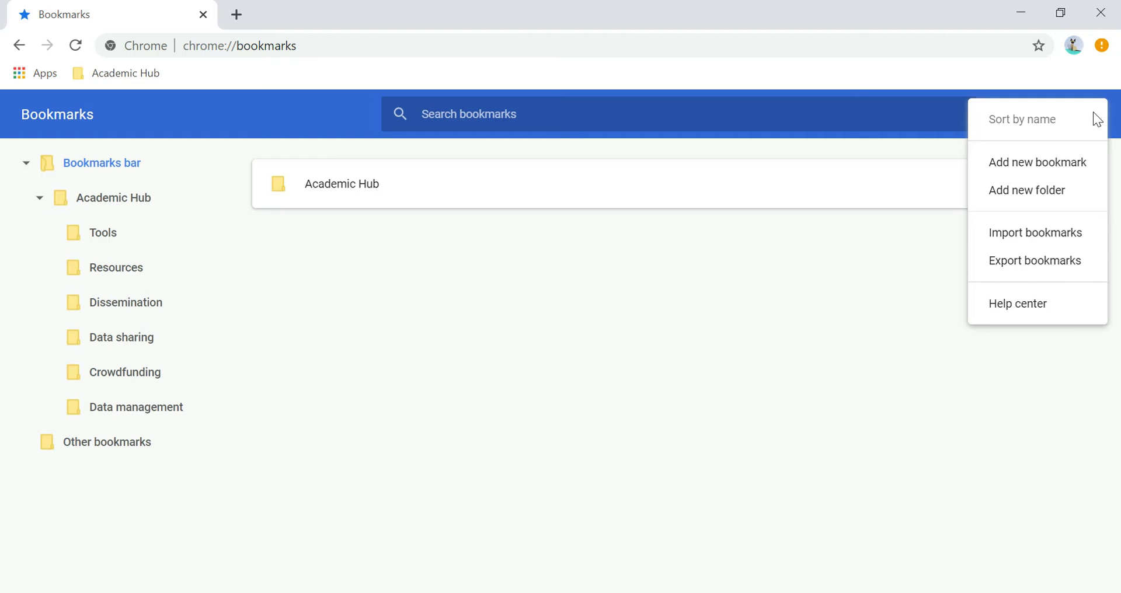
{"action": "left_click", "coordinate": [1049, 260]}
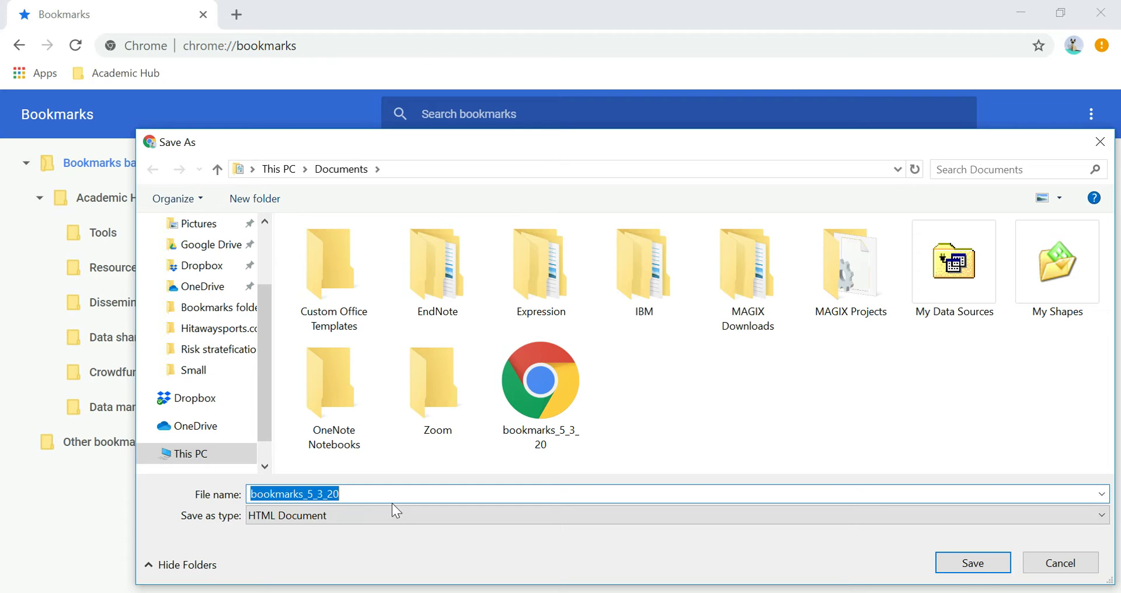
{"action": "left_click", "coordinate": [984, 571]}
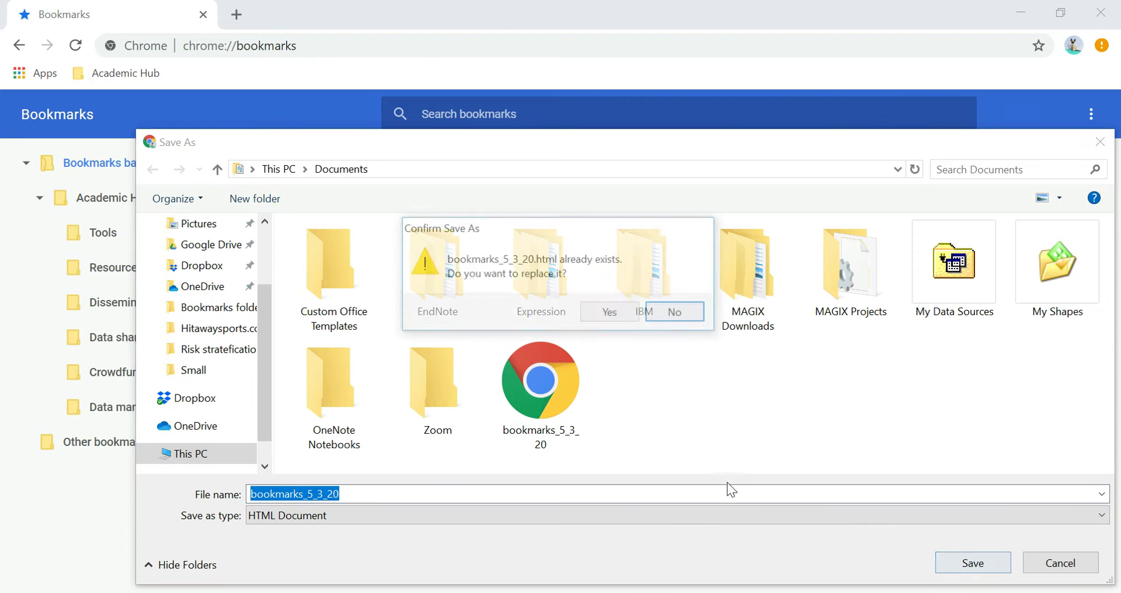
{"action": "left_click", "coordinate": [612, 313]}
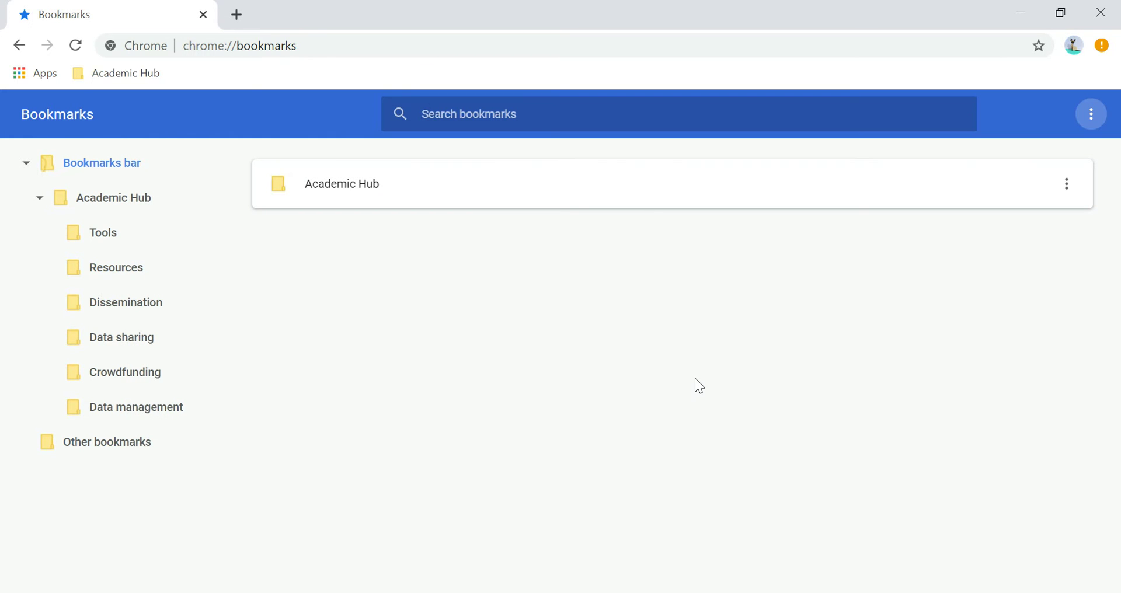